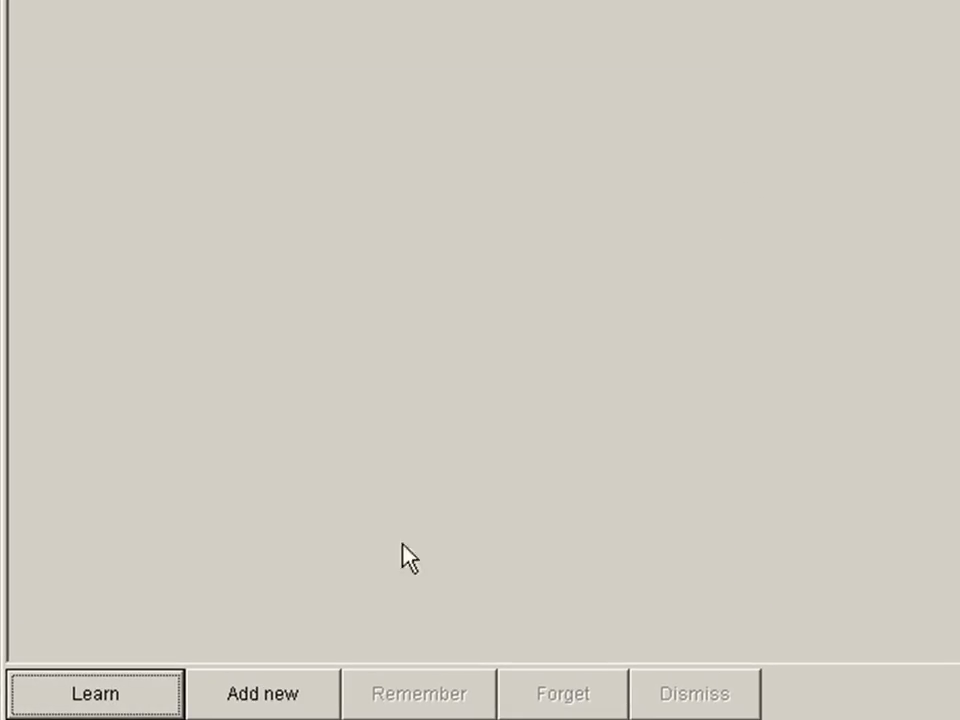
Step: Add a new blank item and open its Template registry through Template > Apply template
left_click(290, 693)
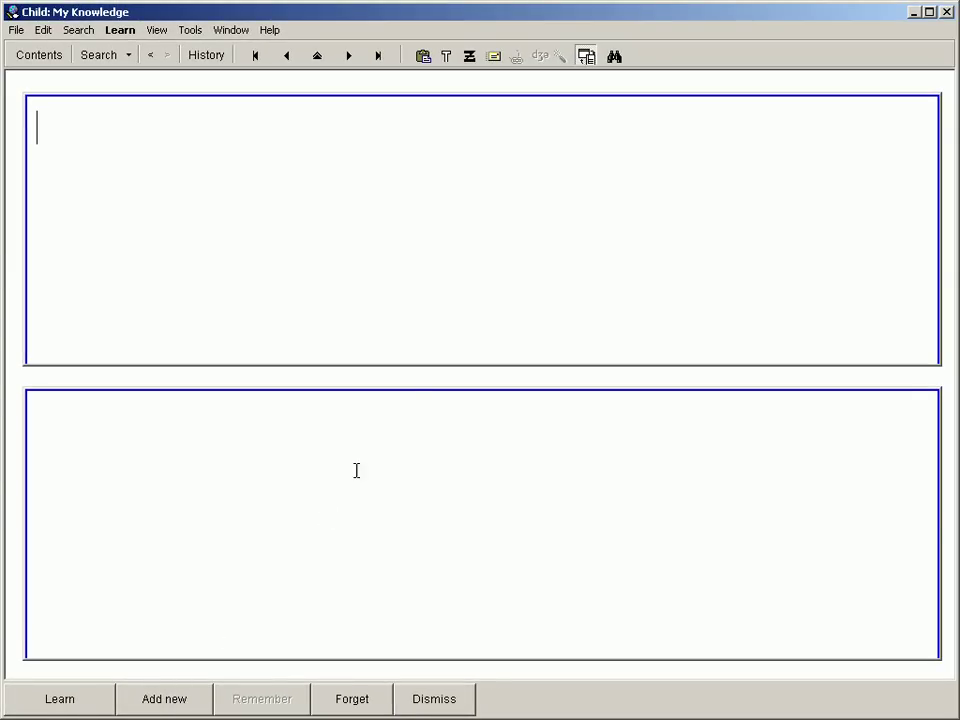
right_click(422, 388)
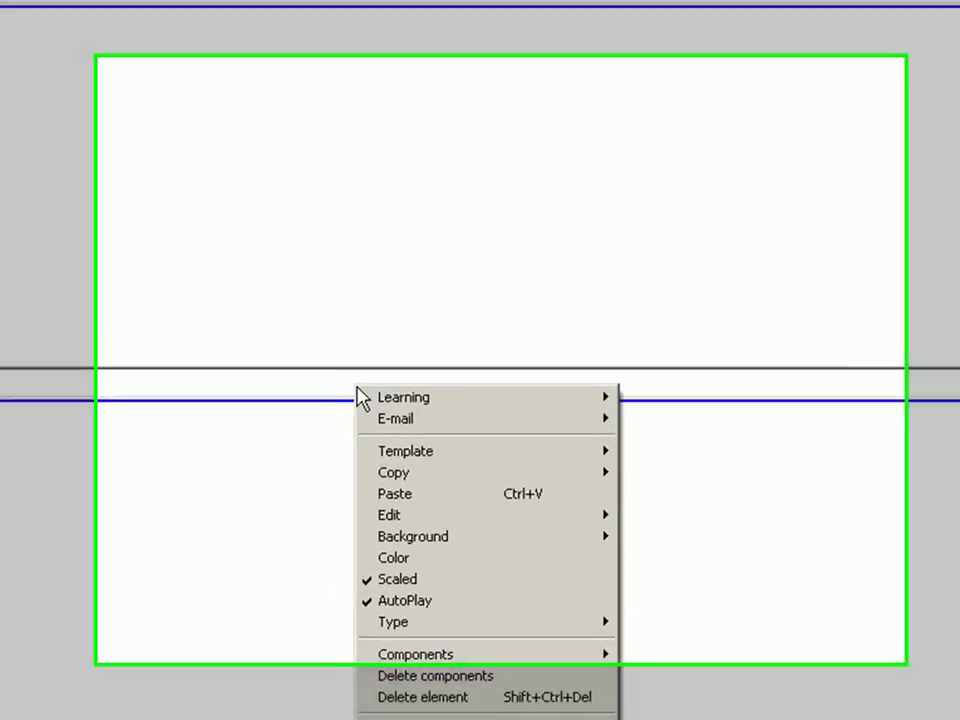
mouse_move(366, 459)
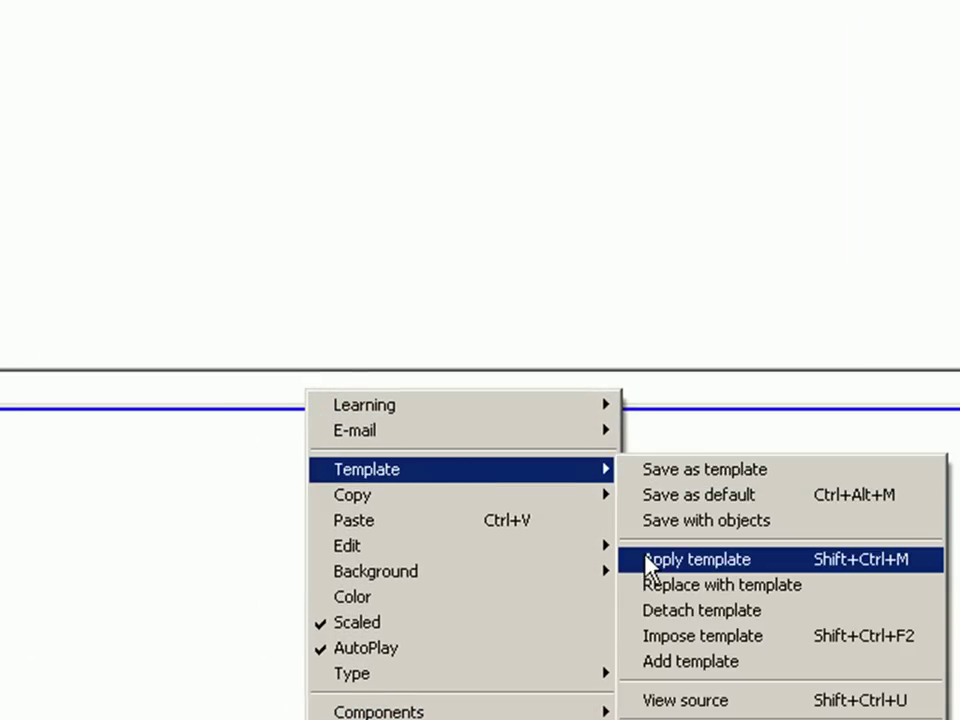
left_click(648, 562)
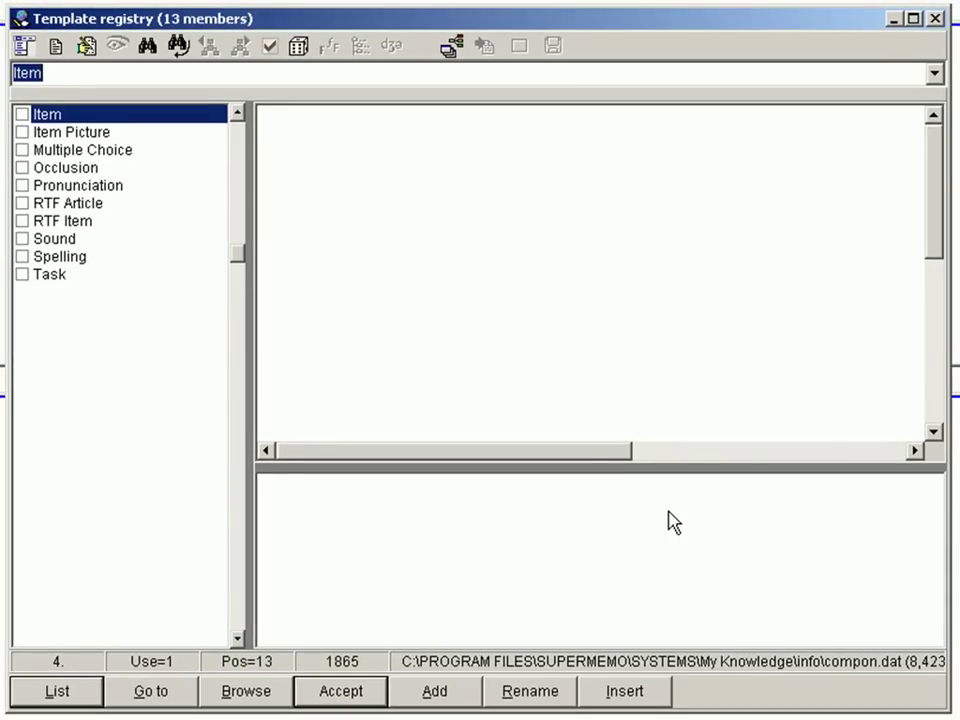
Step: Apply the Multiple Choice template from the Template registry to the new item
double_click(98, 152)
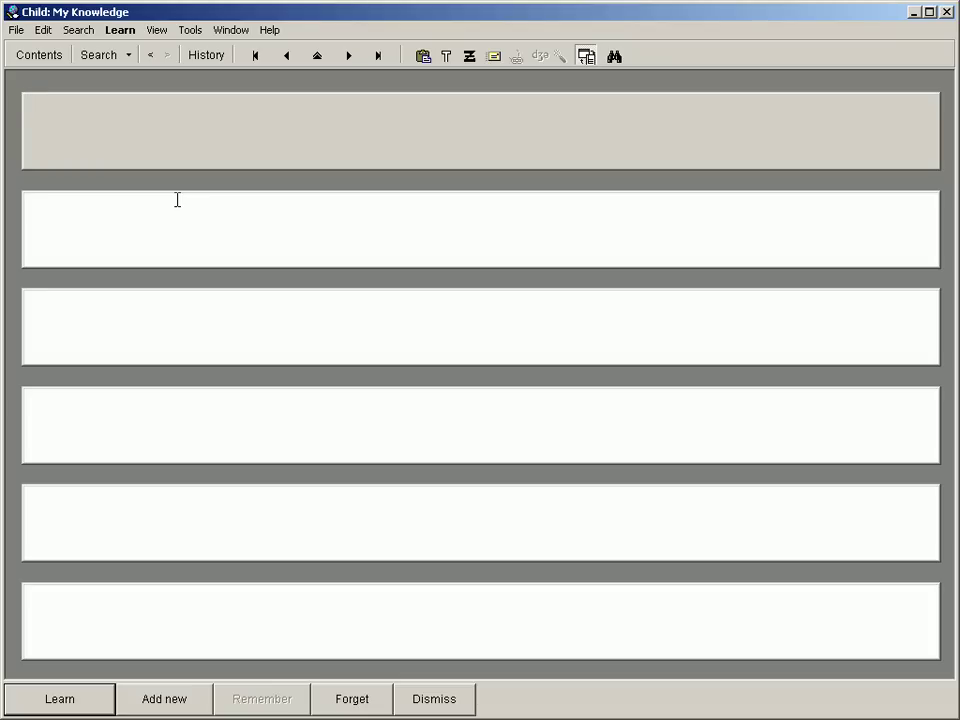
key("alt")
key("alt+Tab")
key("alt+Tab")
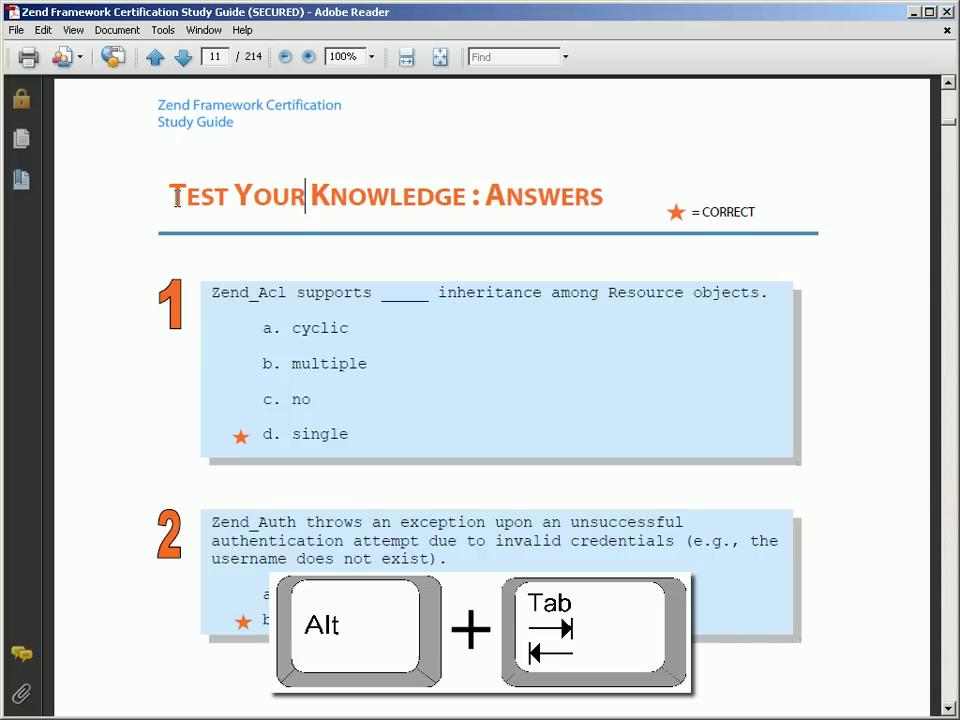
key("alt+Tab")
key("alt+Tab")
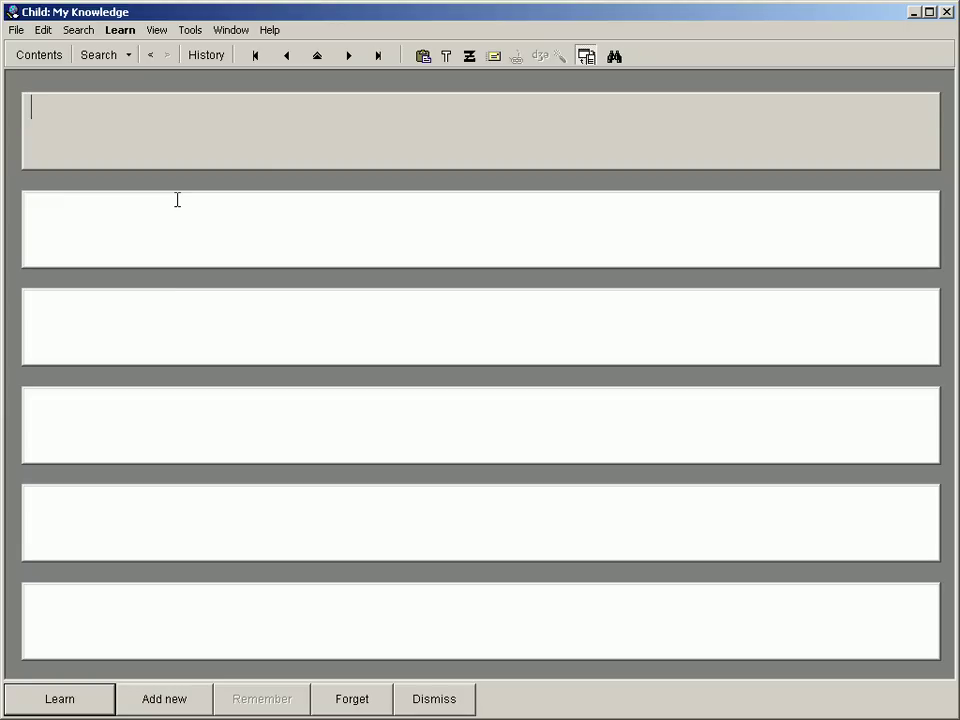
Step: Enter the question 'Zend_Acl supports _____ inheritance among Resource objects.' in the top field
type("Zend_Acl")
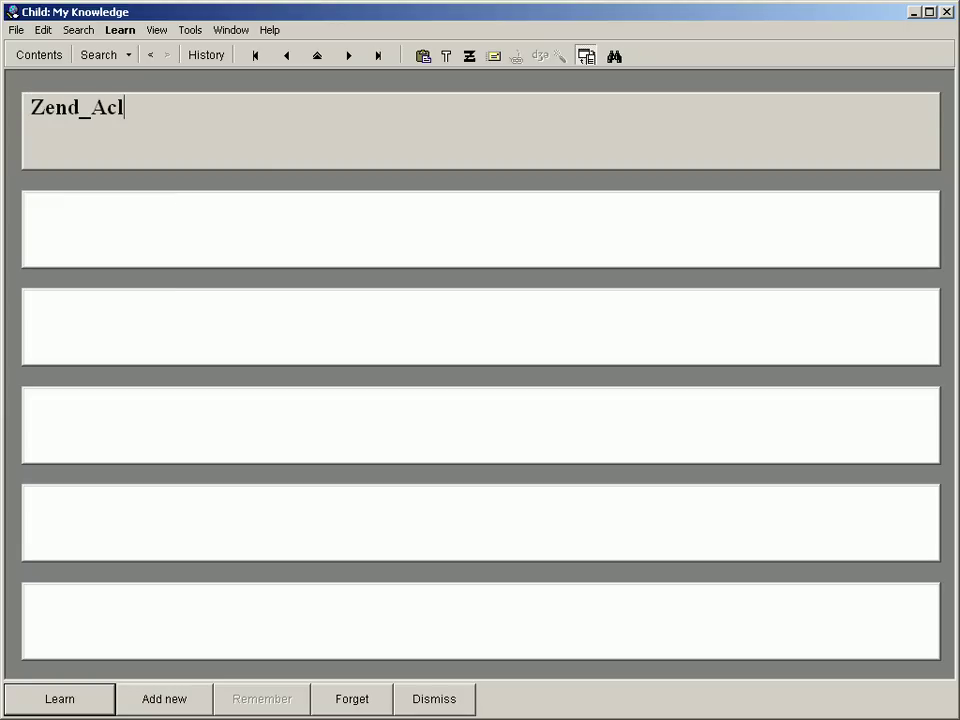
type(" supports ")
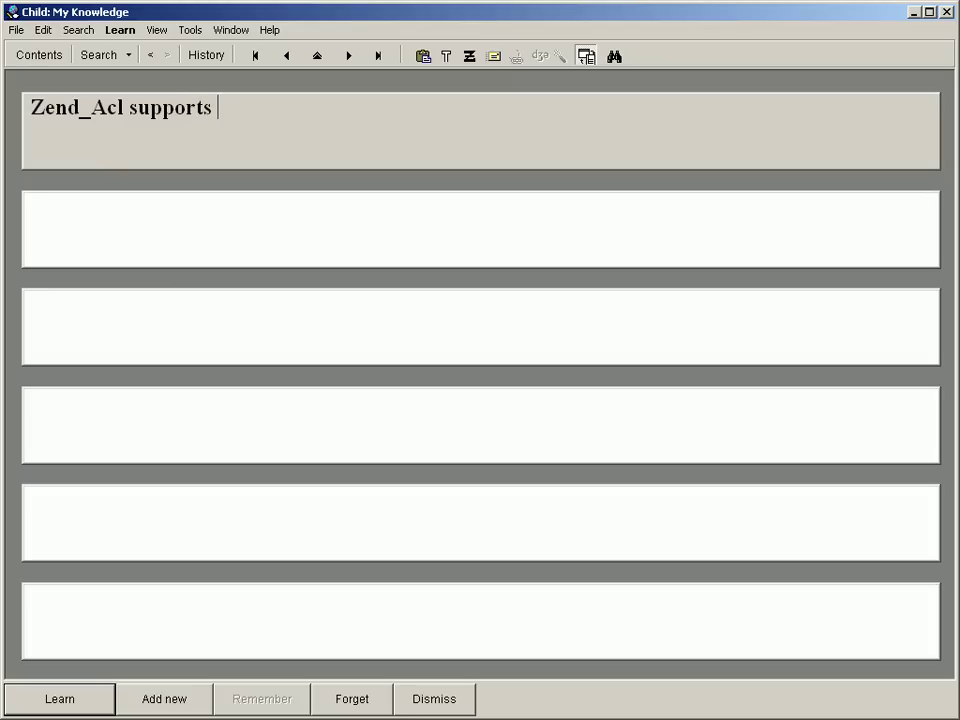
type("_____ inhe")
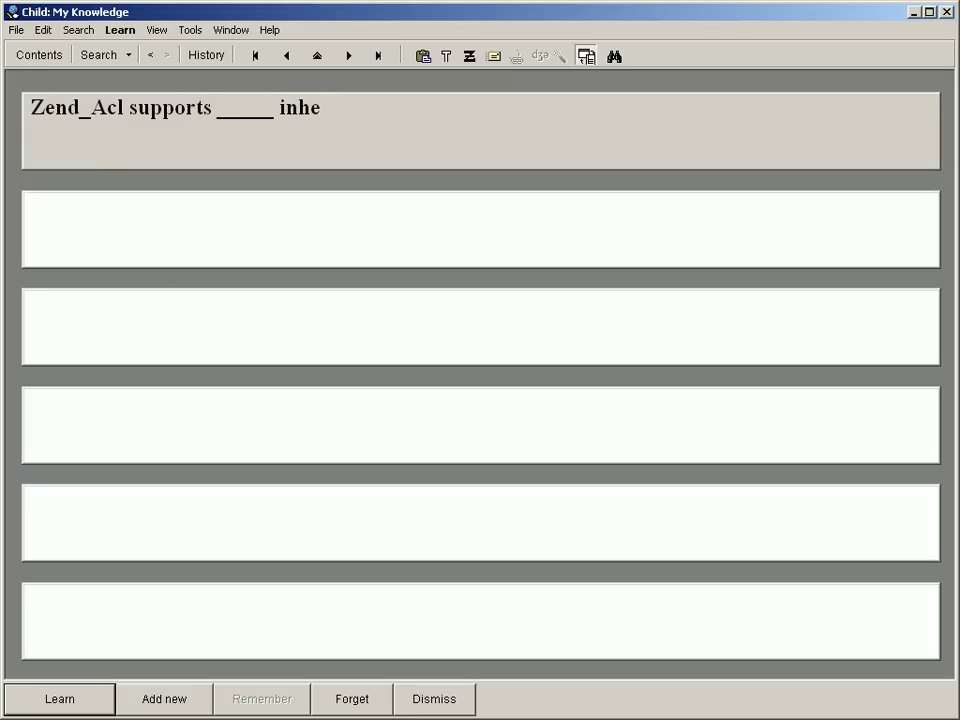
type("ritance among ")
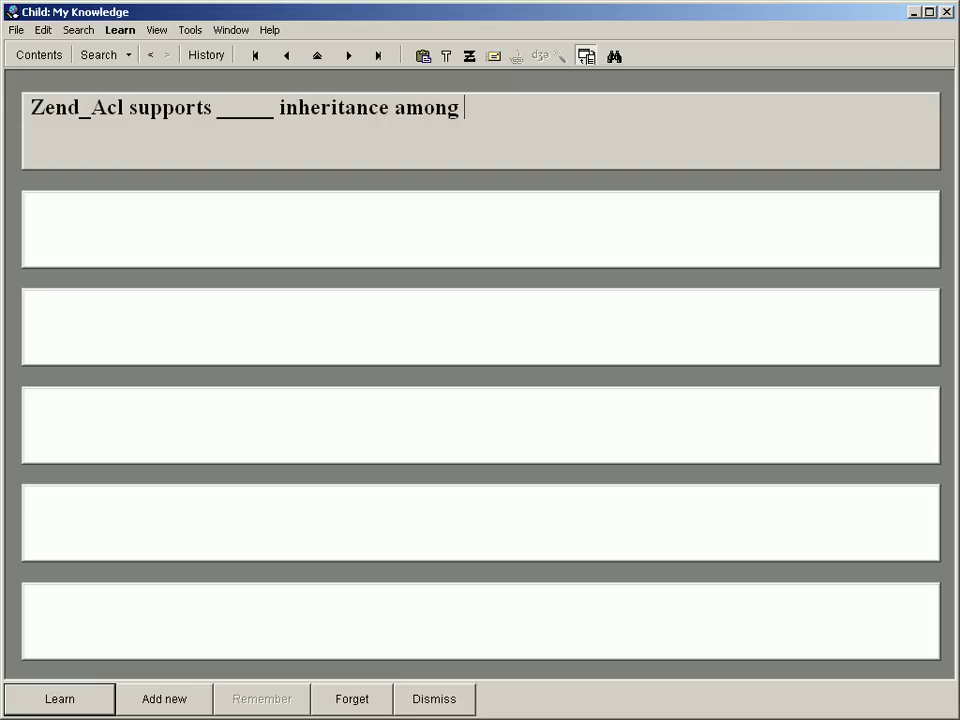
type("Resource objects")
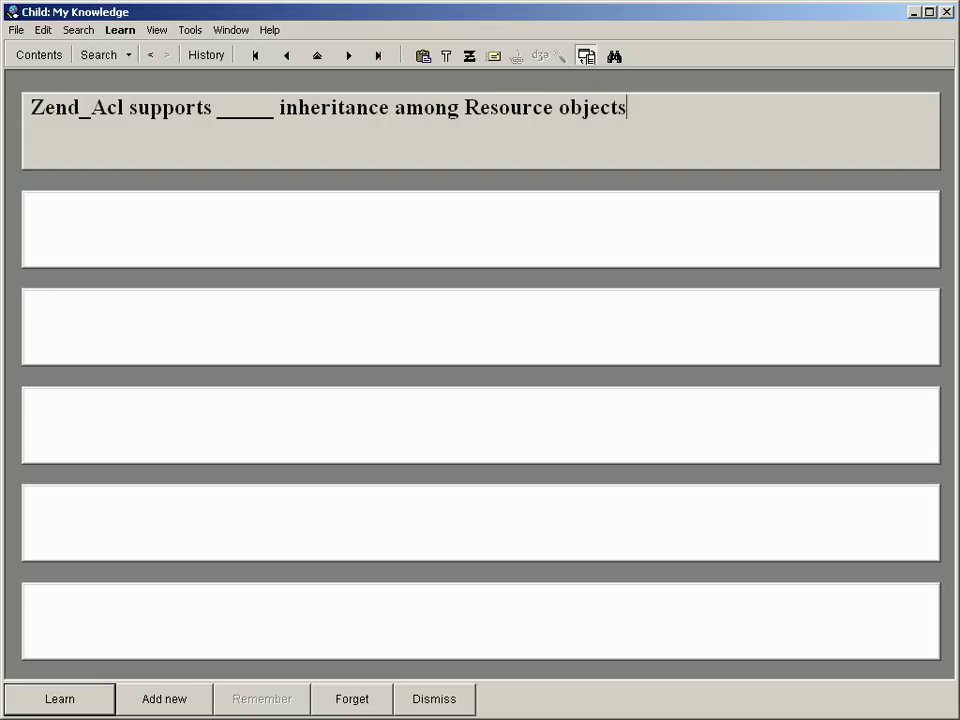
type(".")
Step: Enter the answers cyclic, multiple, no and single into successive answer fields
key("ctrl+Tab")
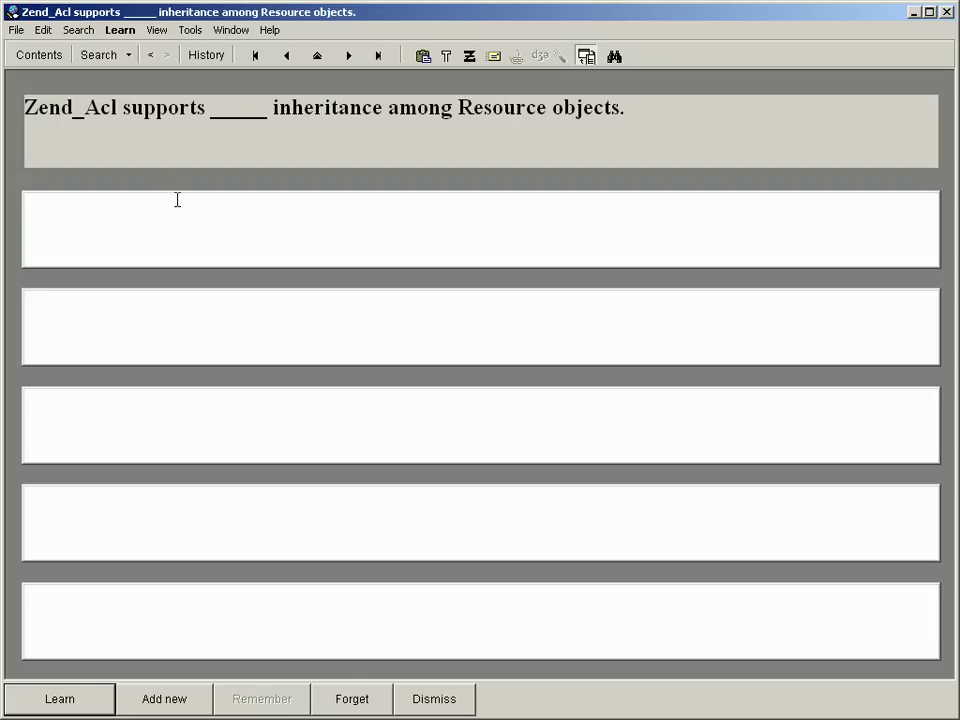
type("cyclic")
key("ctrl+Tab")
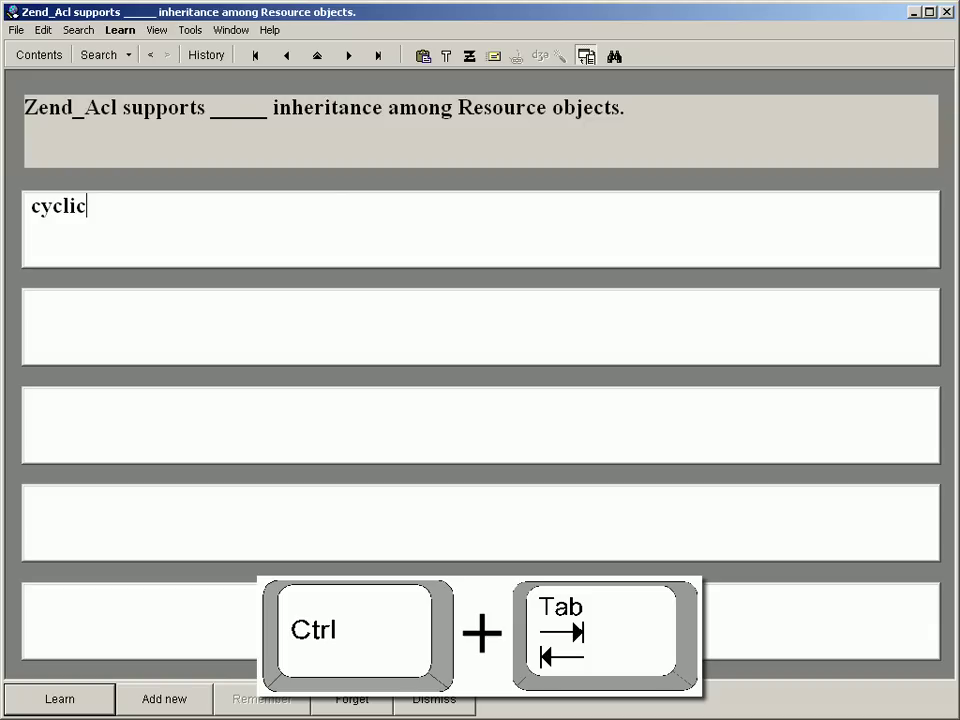
key("ctrl+Tab")
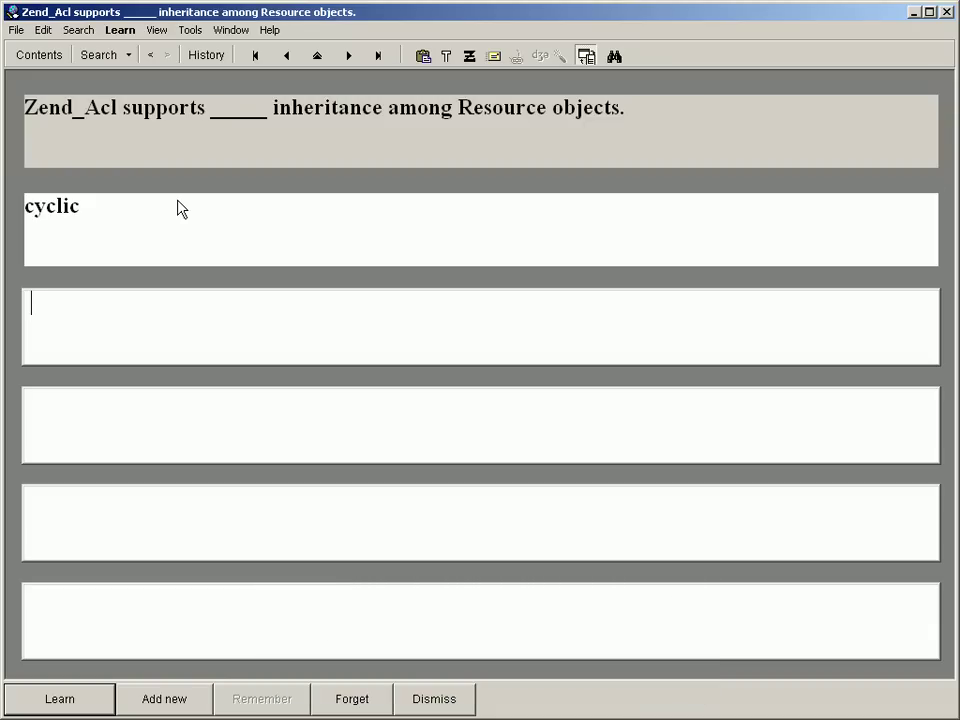
type("multiple")
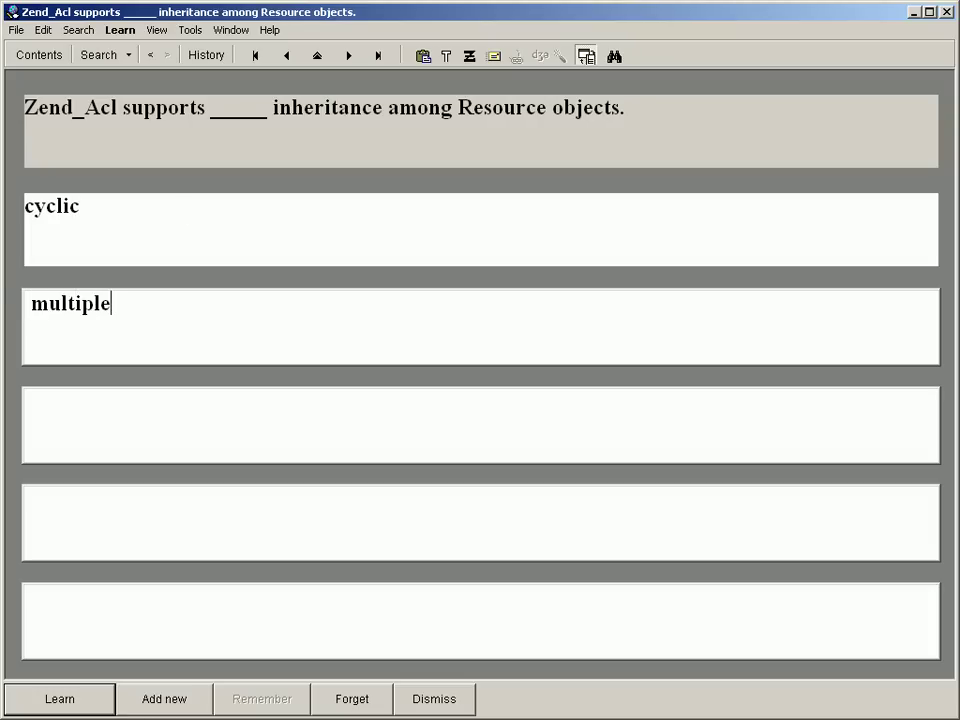
key("Return")
type("no")
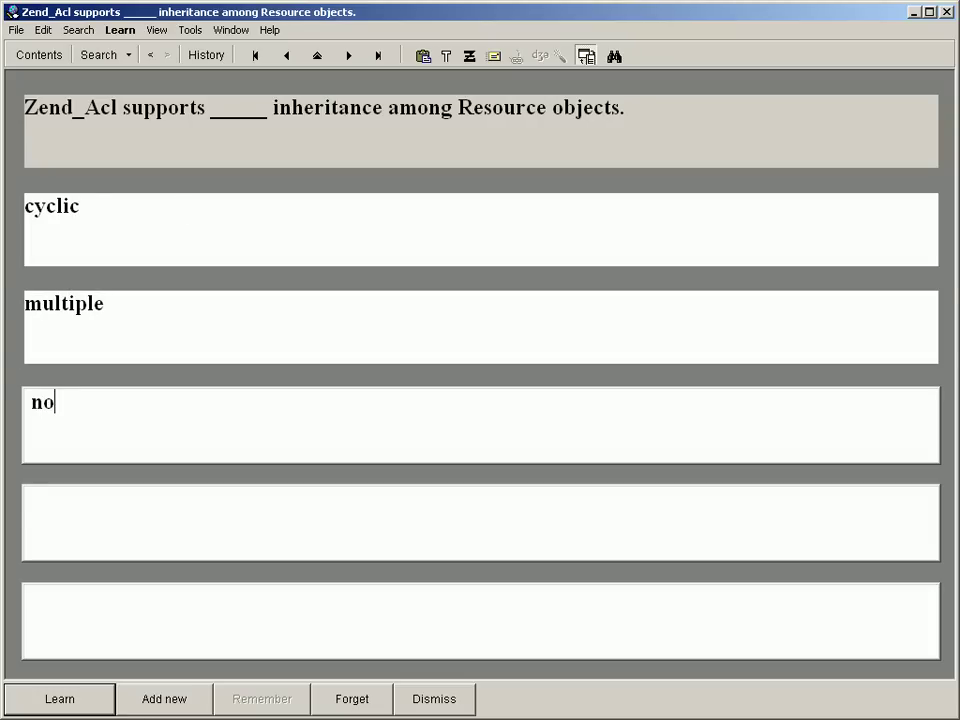
key("Return")
type("single")
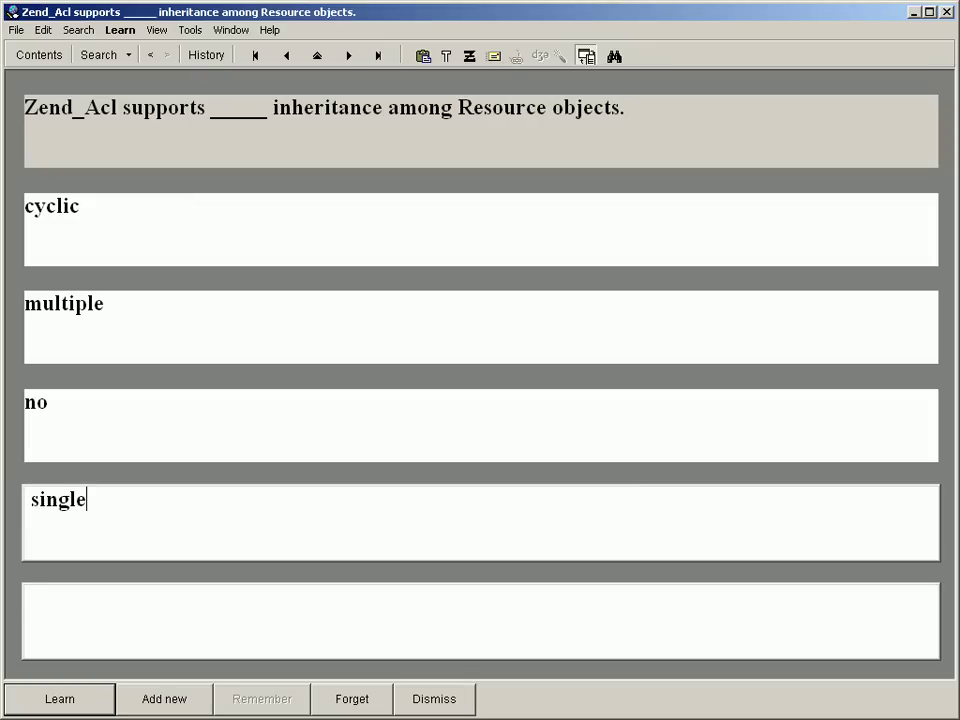
key("Return")
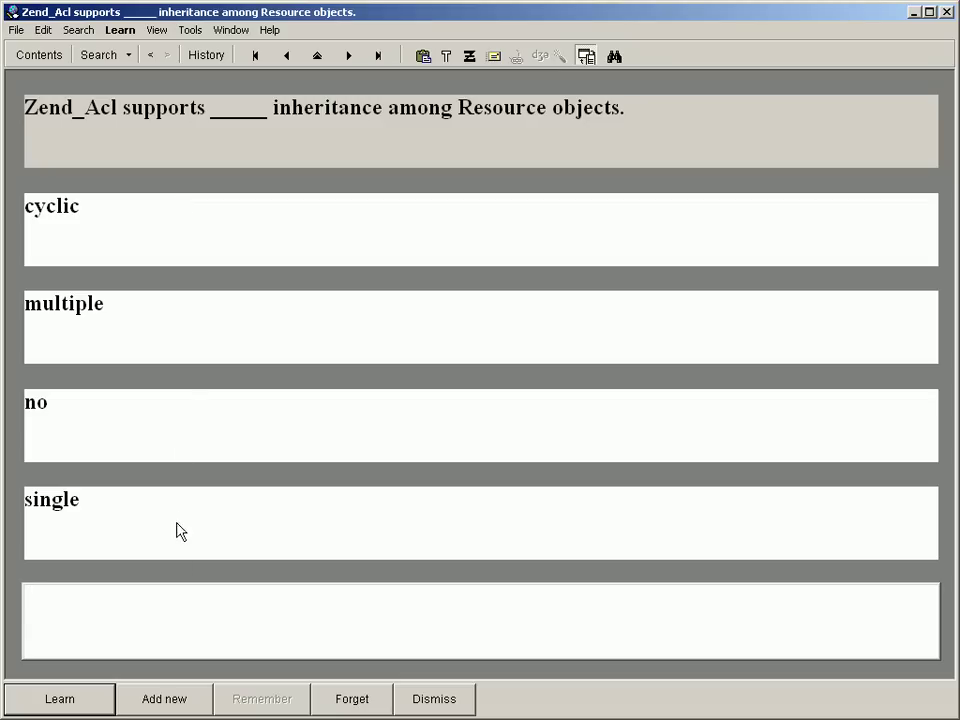
Step: Delete the empty fifth answer field with Delete component and confirm
right_click(181, 605)
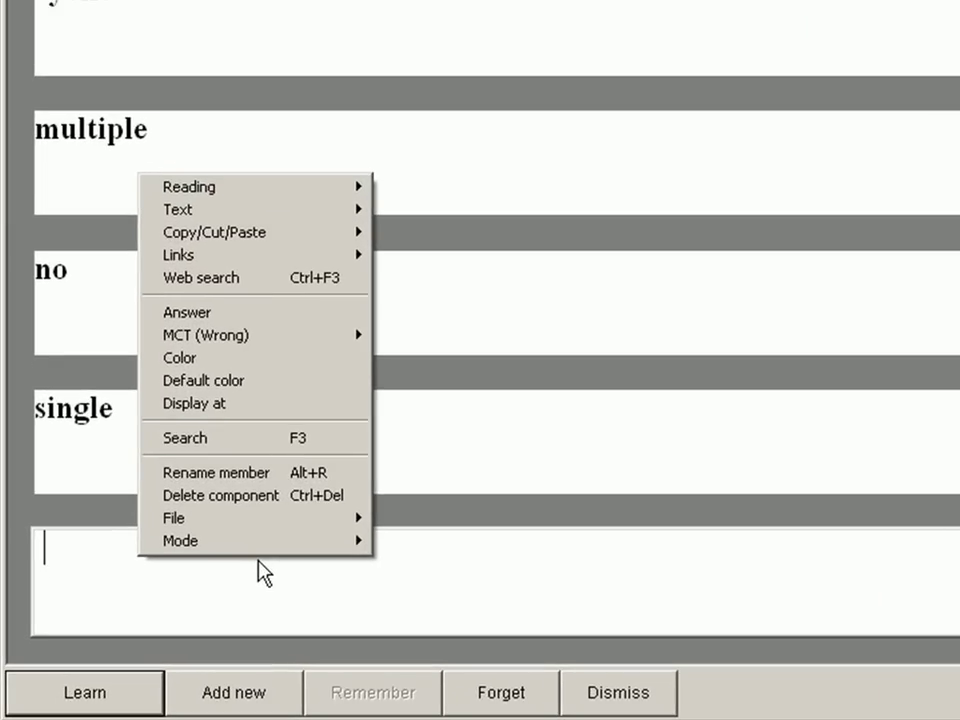
left_click(256, 508)
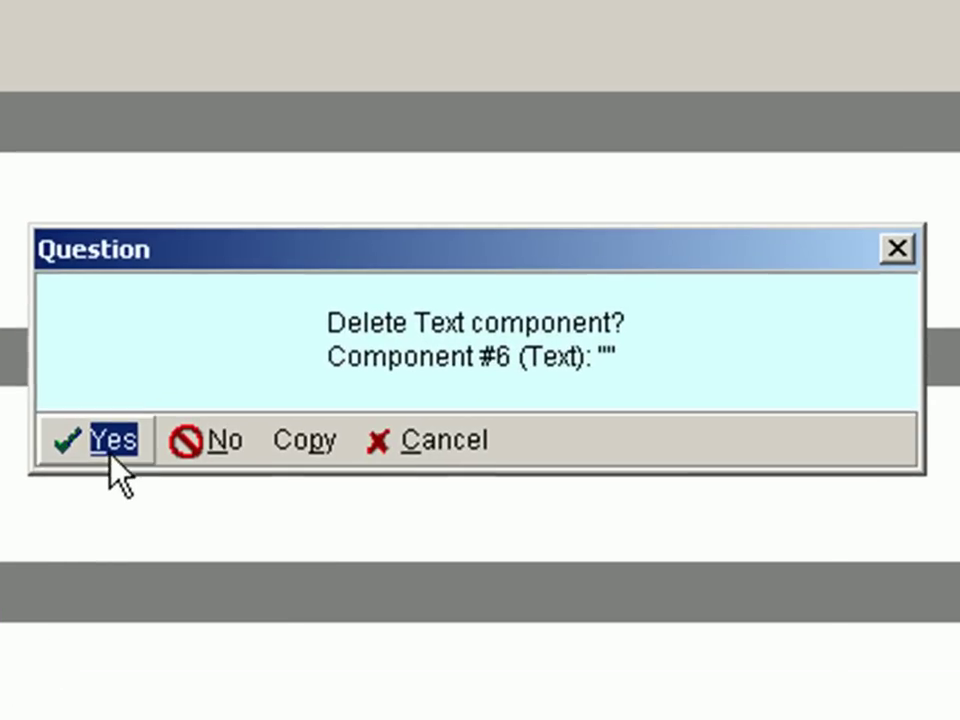
left_click(112, 455)
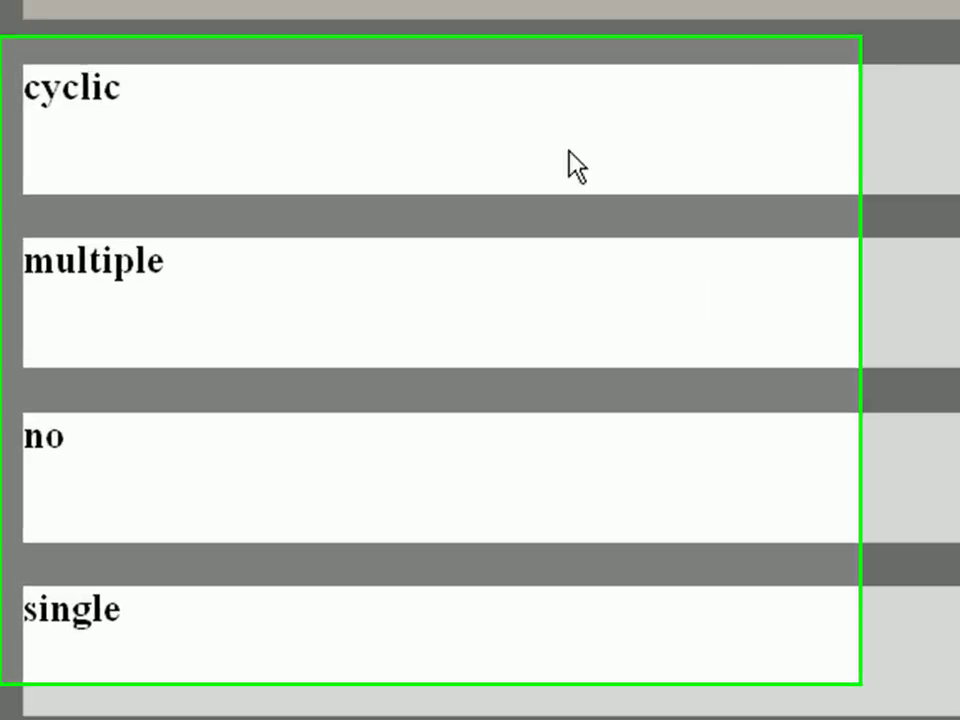
Step: Mark the answer choices cyclic, multiple and no as wrong via MCT > Wrong
right_click(331, 237)
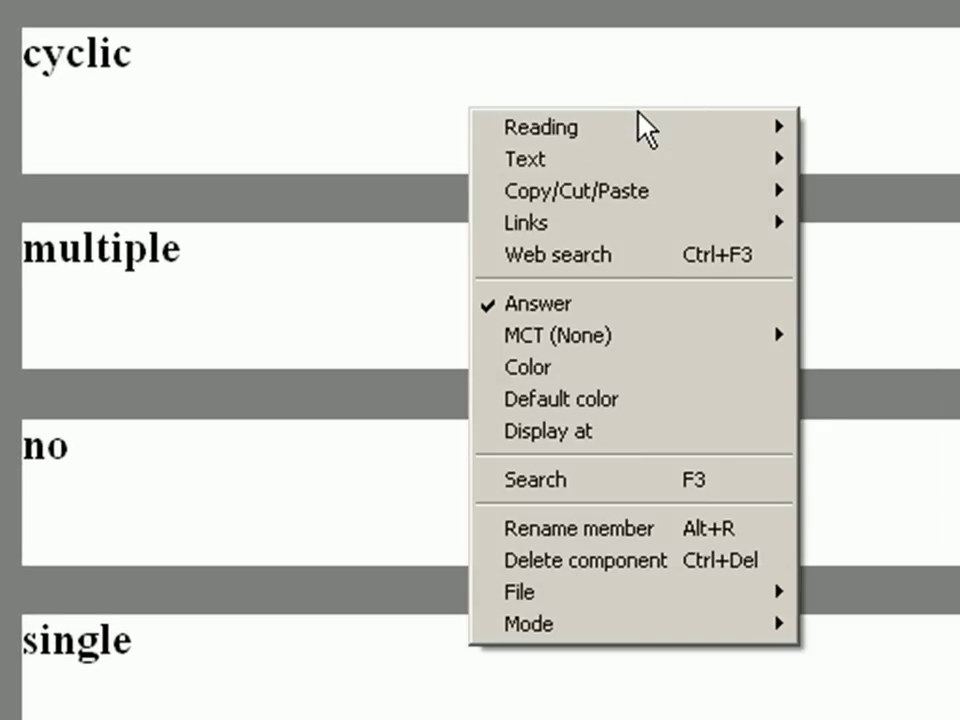
mouse_move(642, 337)
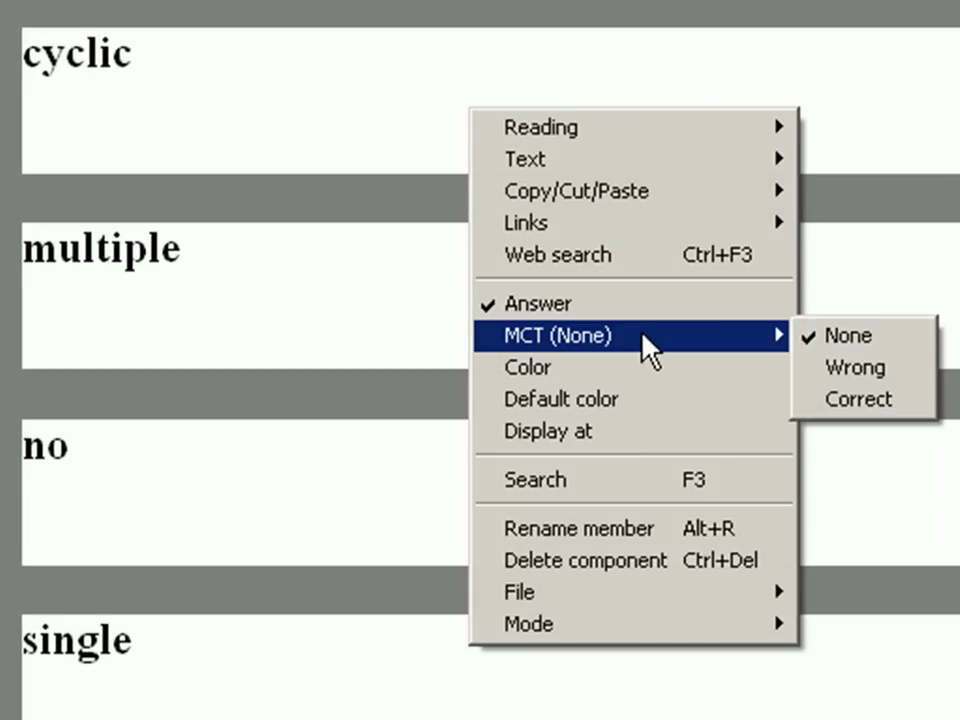
left_click(826, 370)
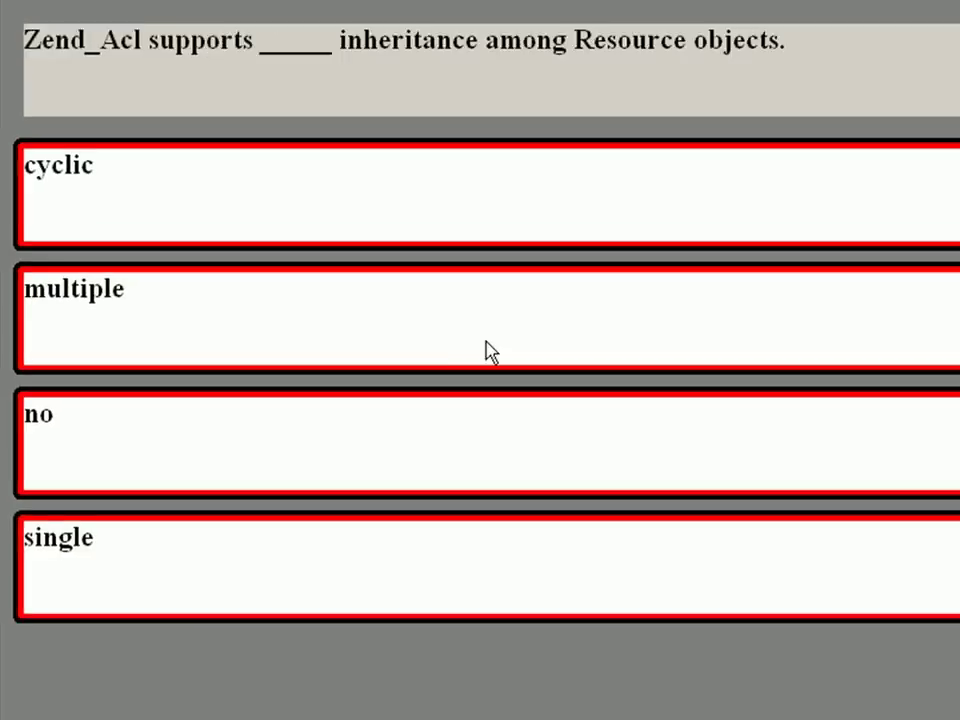
Step: Mark the answer 'single' as correct via MCT > Correct
right_click(490, 352)
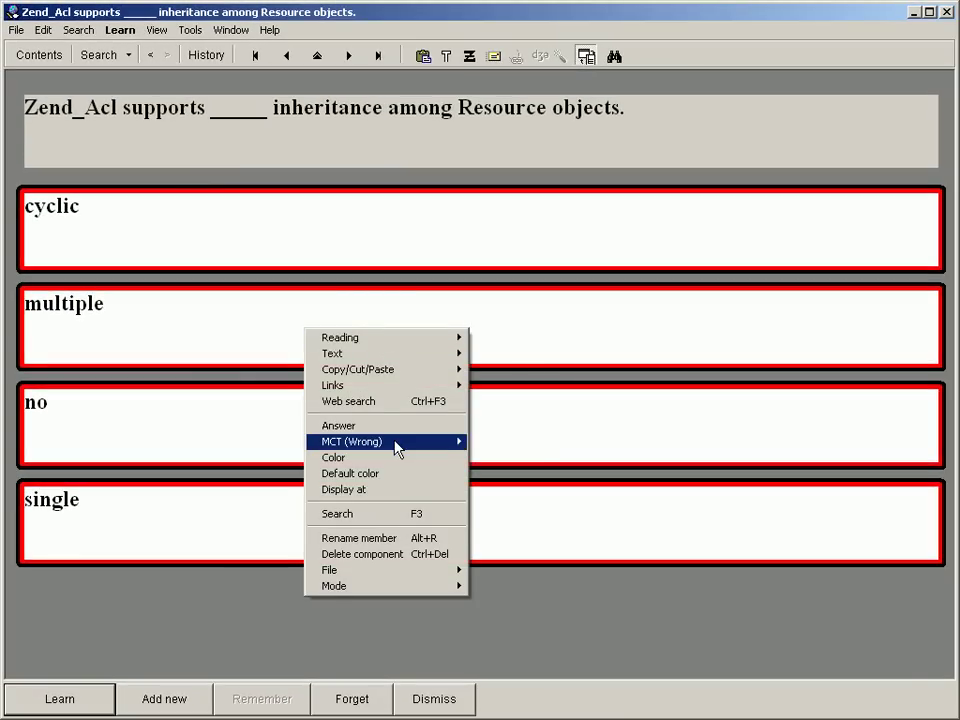
right_click(253, 429)
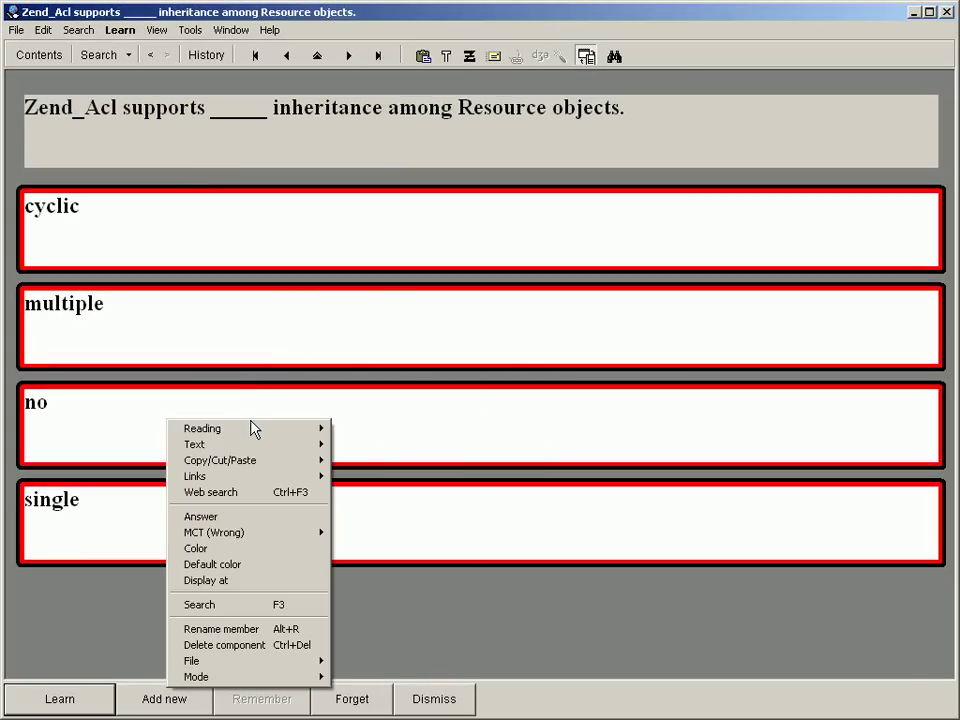
mouse_move(259, 533)
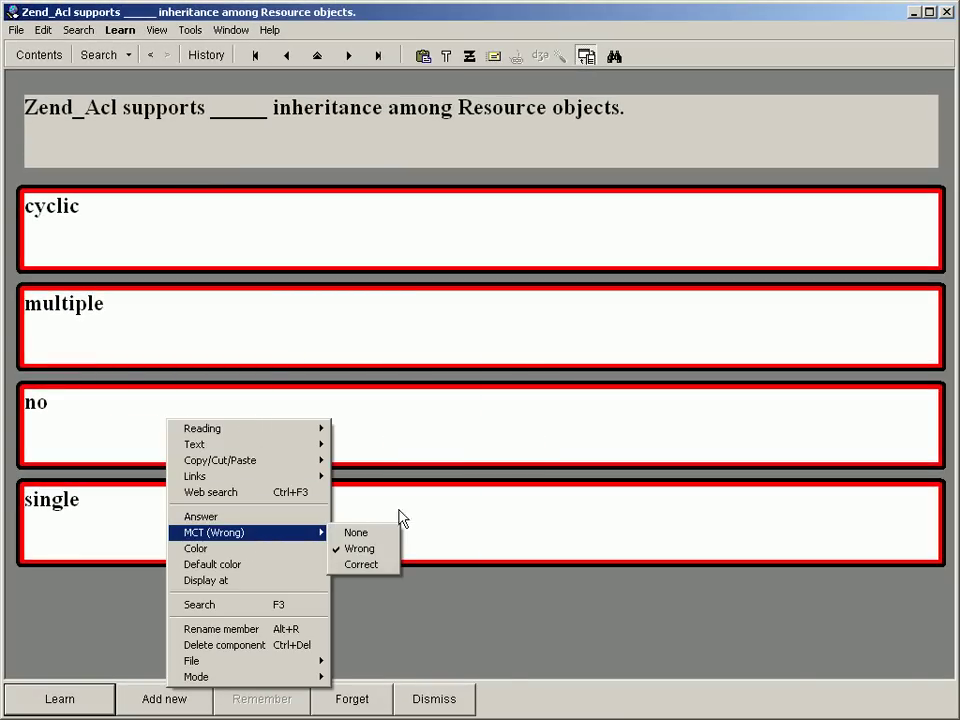
right_click(432, 510)
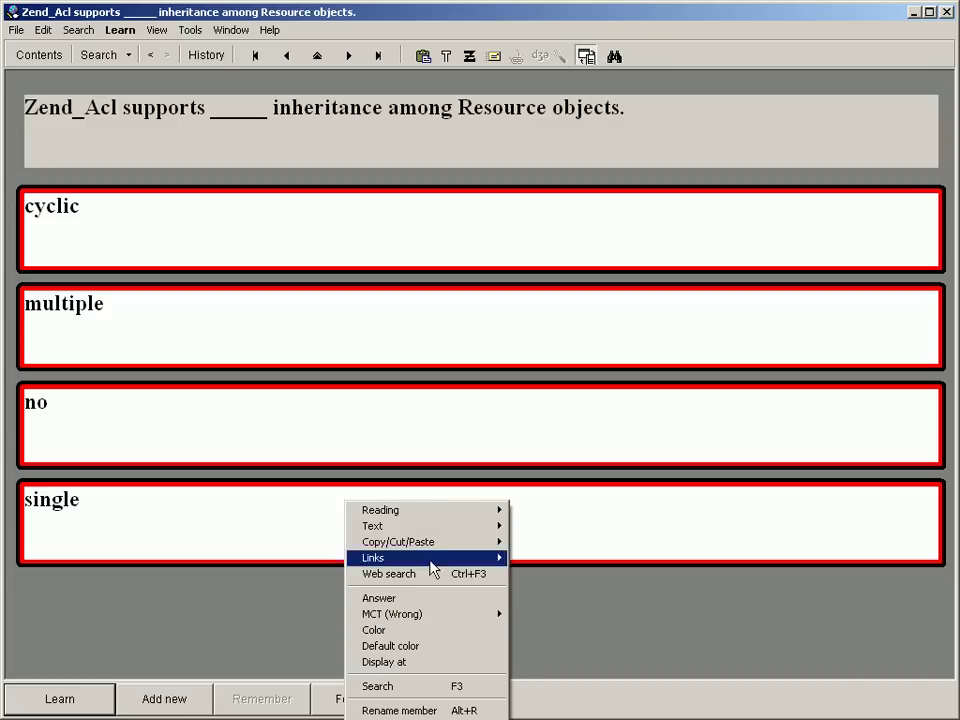
mouse_move(465, 623)
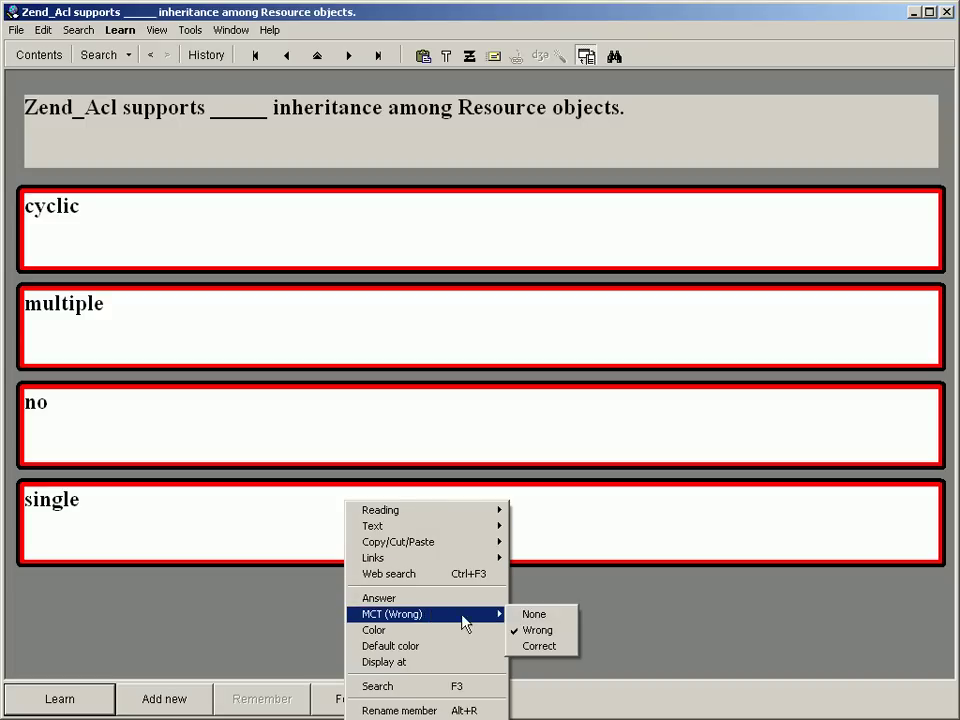
left_click(520, 646)
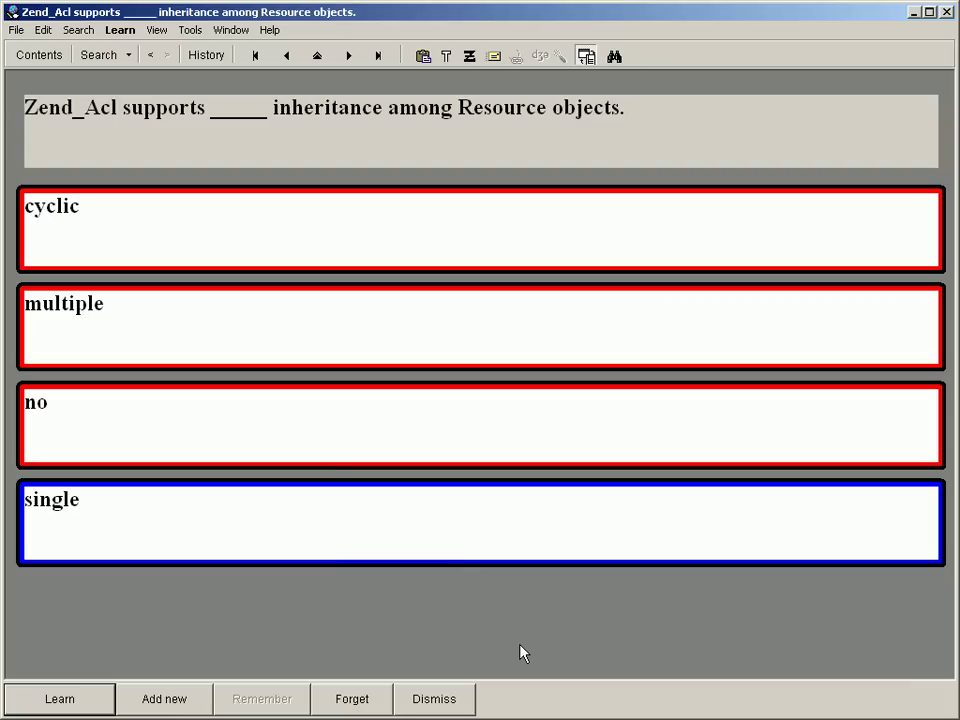
right_click(513, 235)
Step: Reload the Zend_Acl item, start a repetition and reveal 'single' as the correct answer
left_click(152, 55)
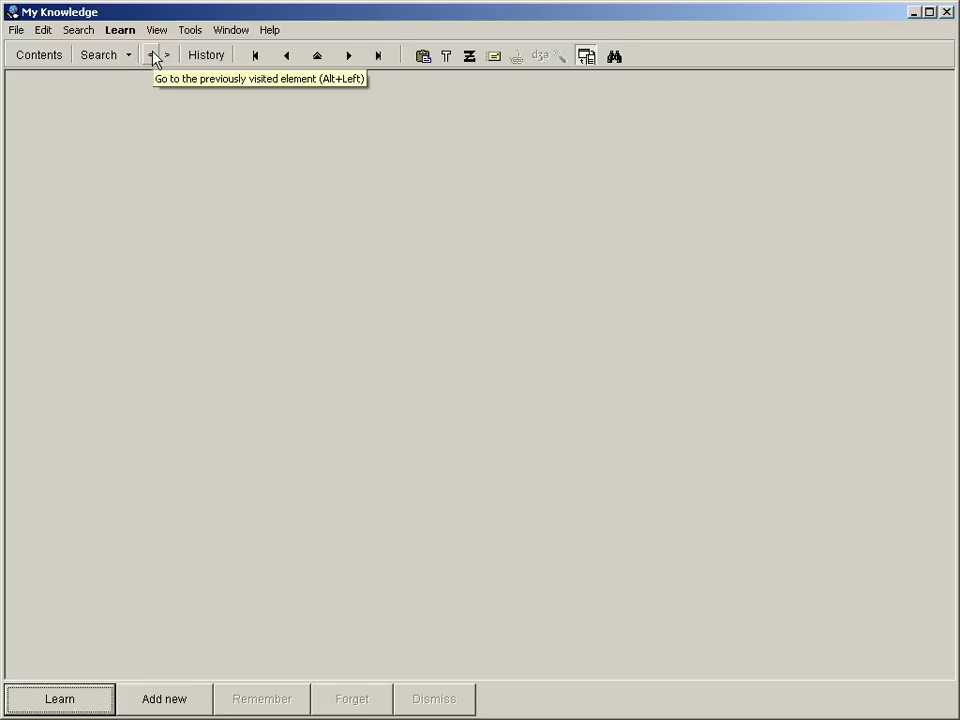
left_click(166, 56)
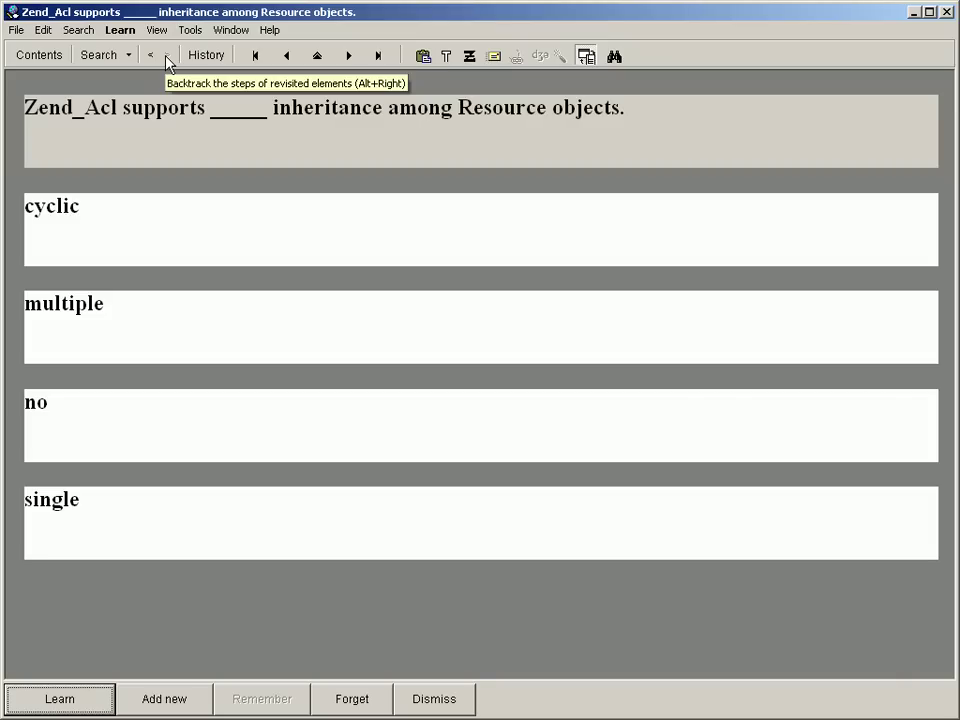
key("Return")
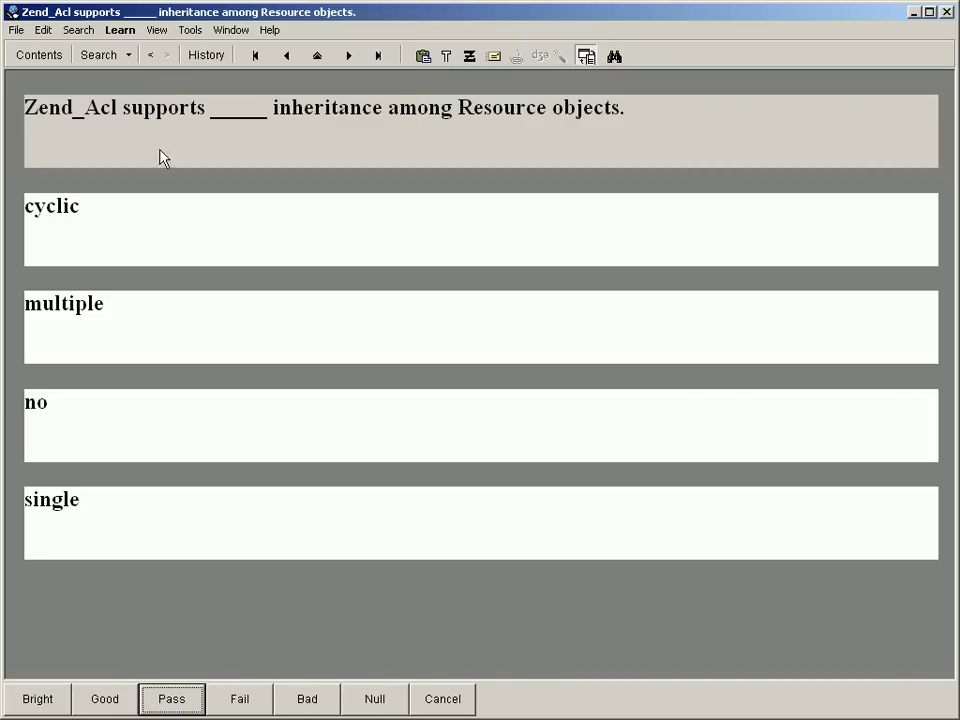
left_click(142, 512)
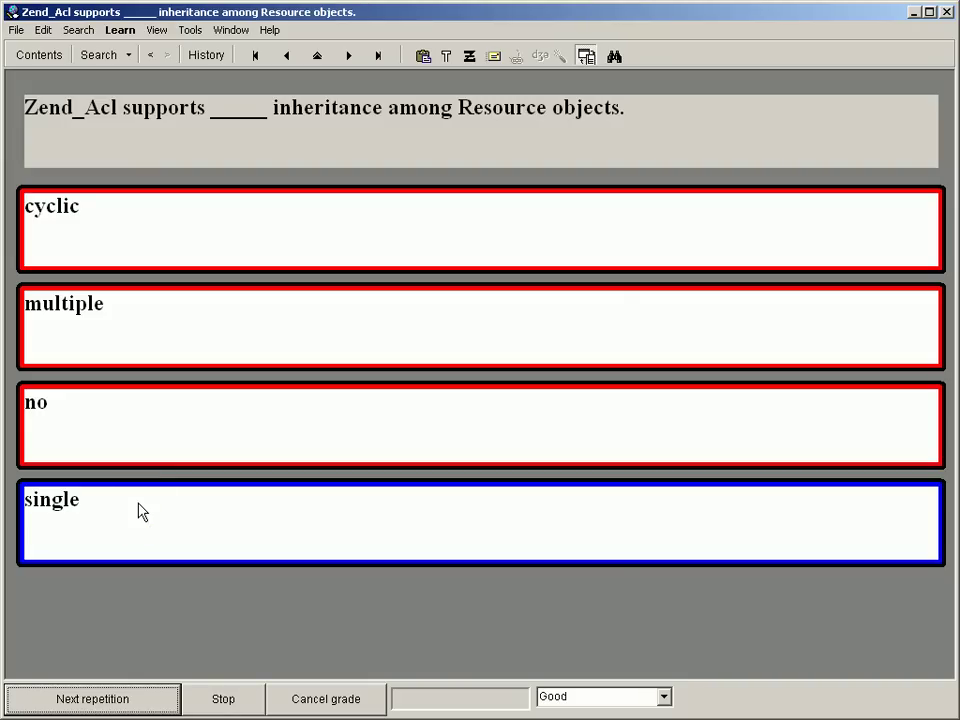